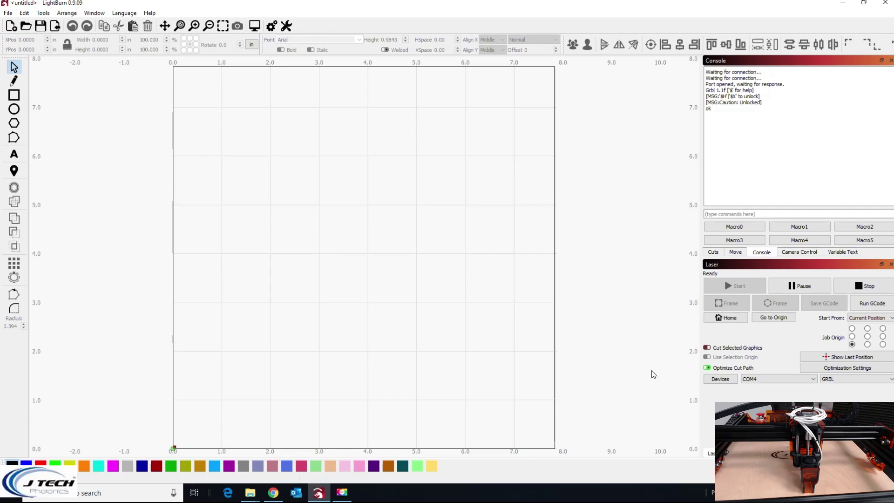
# Show the Move panel's jog controls for the connected GRBL laser, with fire power at 4.00%.
pyautogui.click(735, 252)
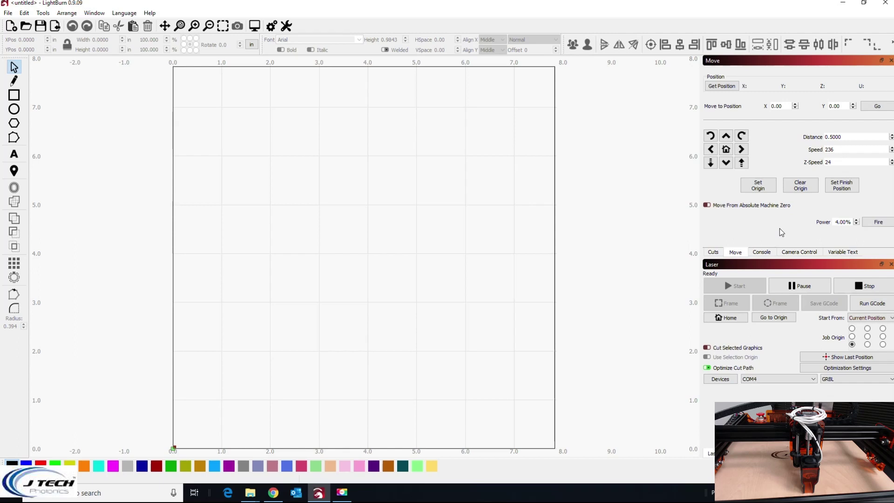
# Place the text 'Hello' on the canvas in layer C00.
pyautogui.click(14, 156)
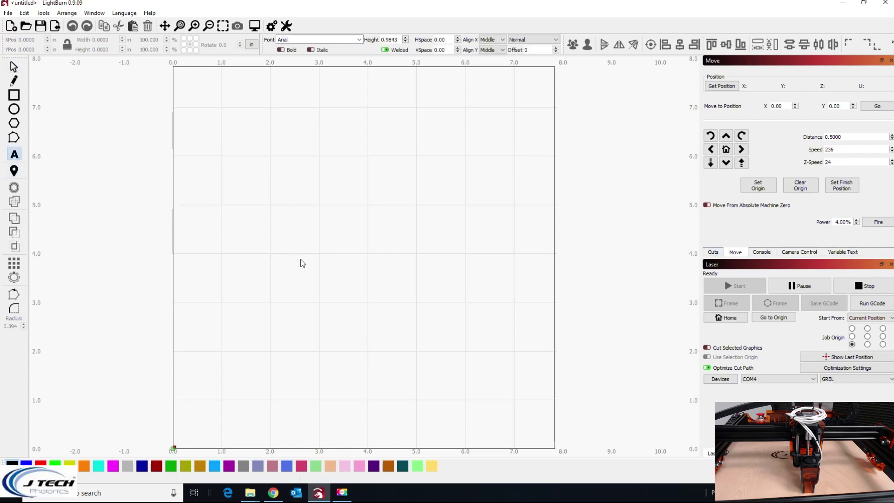
pyautogui.click(299, 261)
pyautogui.write('Hello')
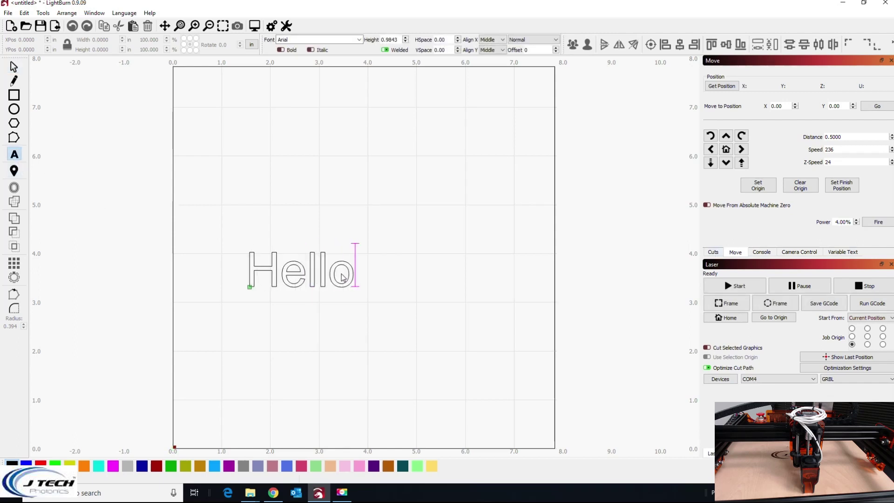
pyautogui.click(713, 253)
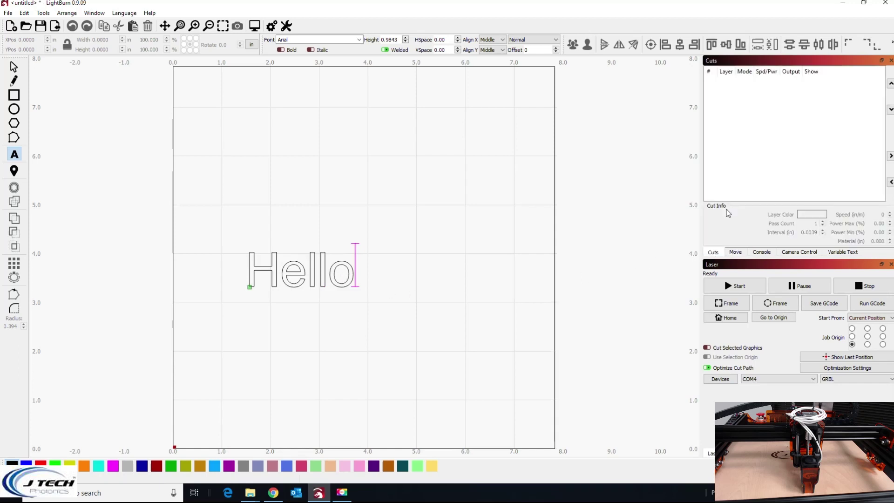
pyautogui.press('Escape')
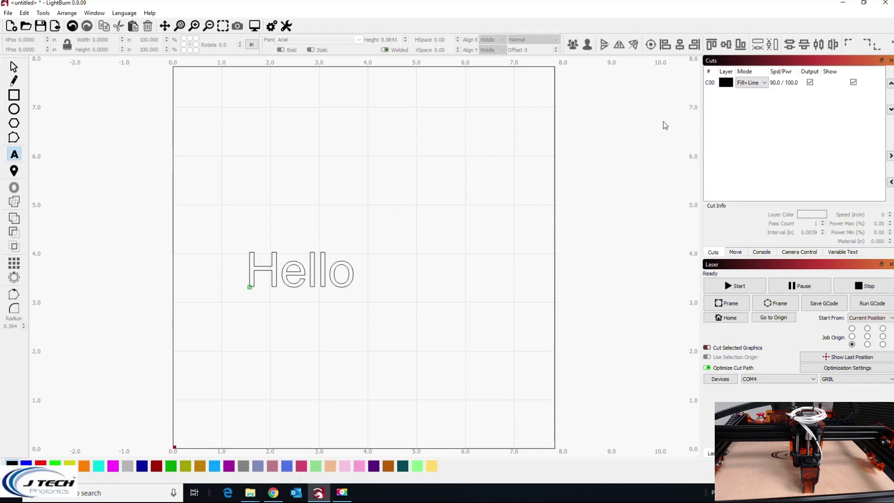
# Try Max Power 50 in layer C00's cut settings, discard it, and return to the console.
pyautogui.doubleClick(782, 82)
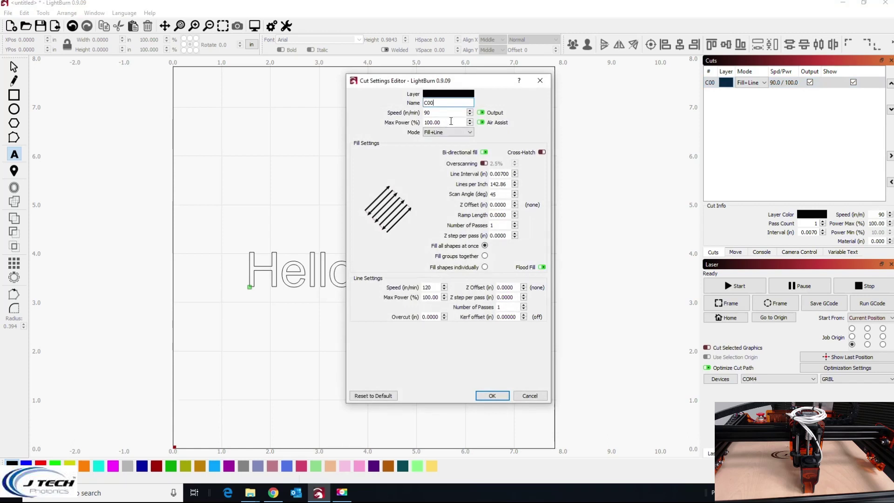
pyautogui.moveTo(450, 122); pyautogui.dragTo(418, 124)
pyautogui.write('50')
pyautogui.click(530, 396)
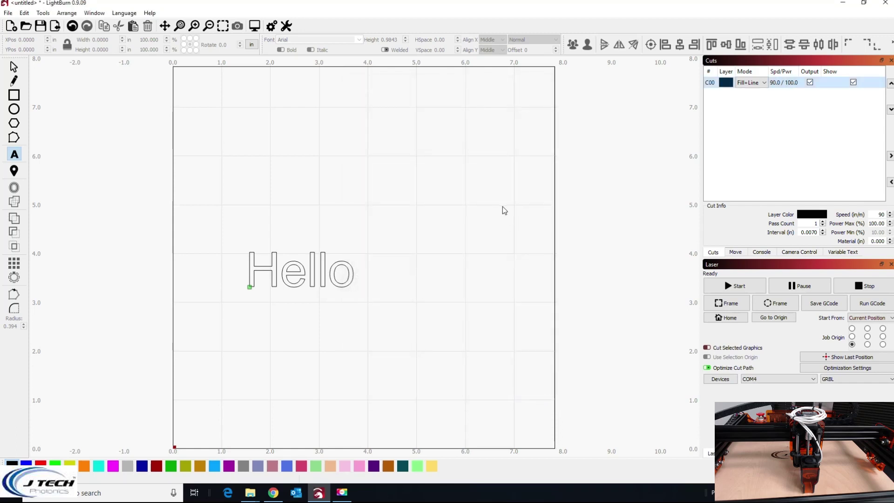
pyautogui.click(761, 252)
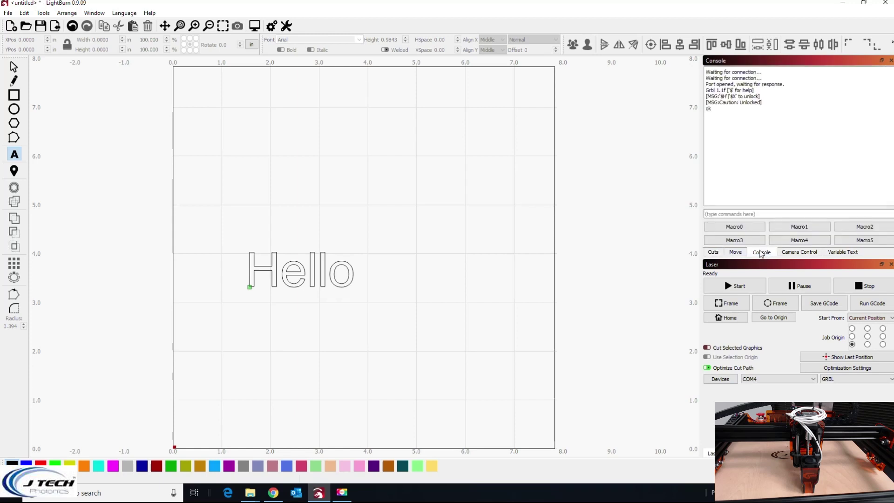
# Query the GRBL settings with $$ and highlight the $30=1 and $32=0 lines.
pyautogui.click(740, 214)
pyautogui.write('$$')
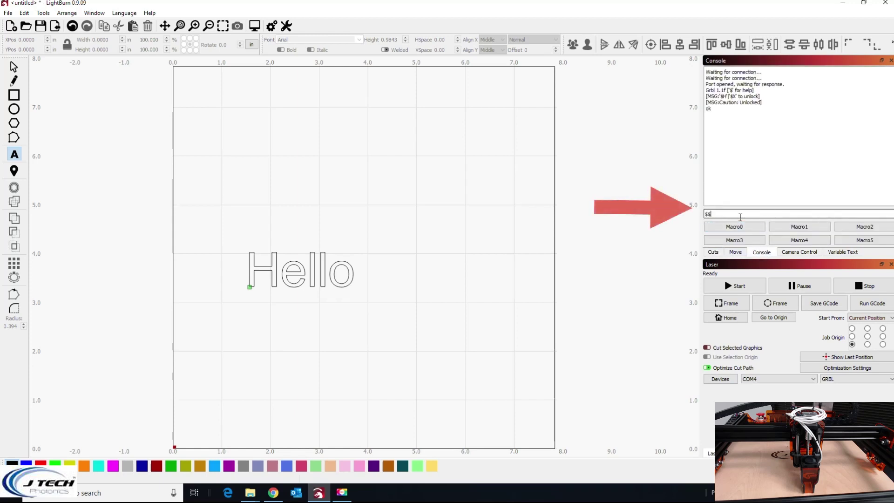
pyautogui.press('Return')
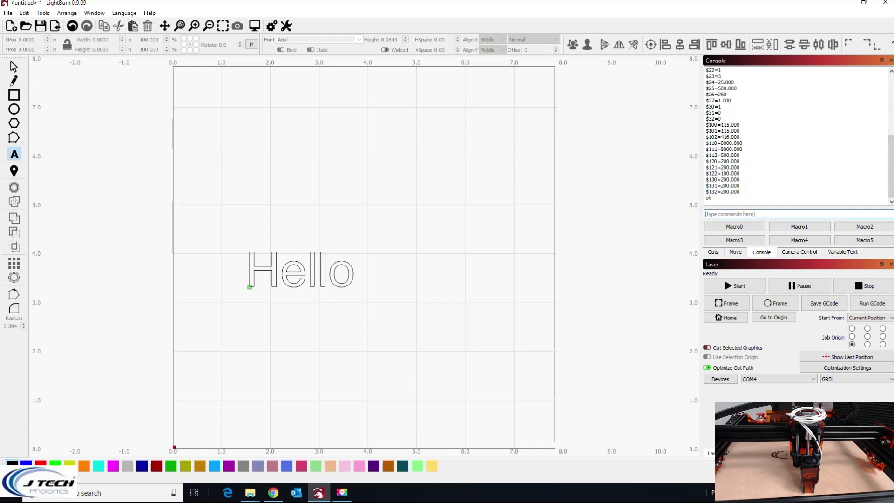
pyautogui.moveTo(730, 119); pyautogui.dragTo(695, 122)
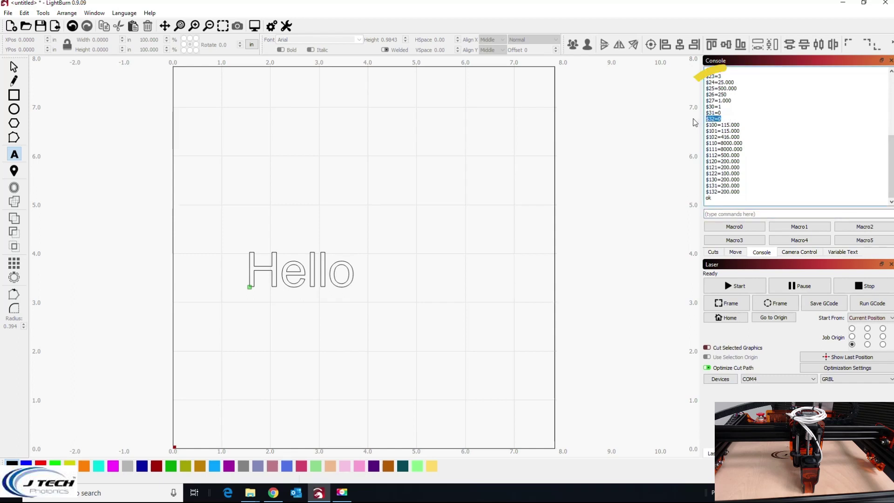
pyautogui.moveTo(726, 107); pyautogui.dragTo(700, 107)
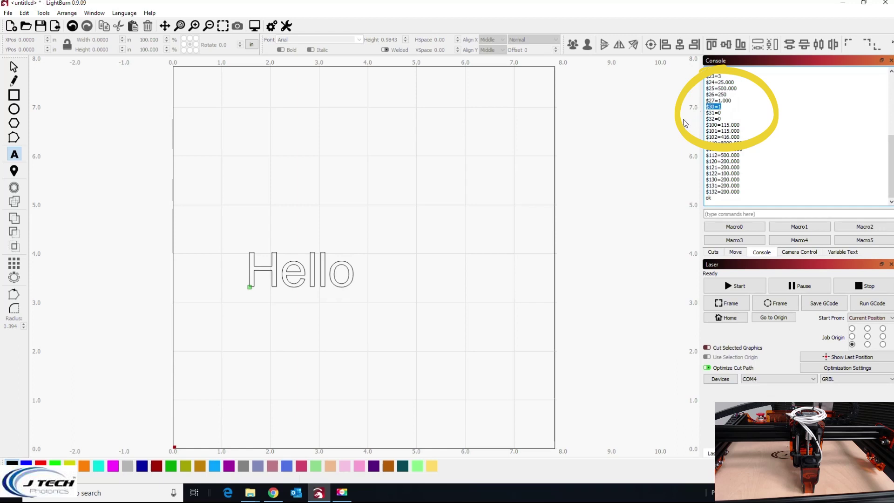
pyautogui.moveTo(729, 120); pyautogui.dragTo(701, 121)
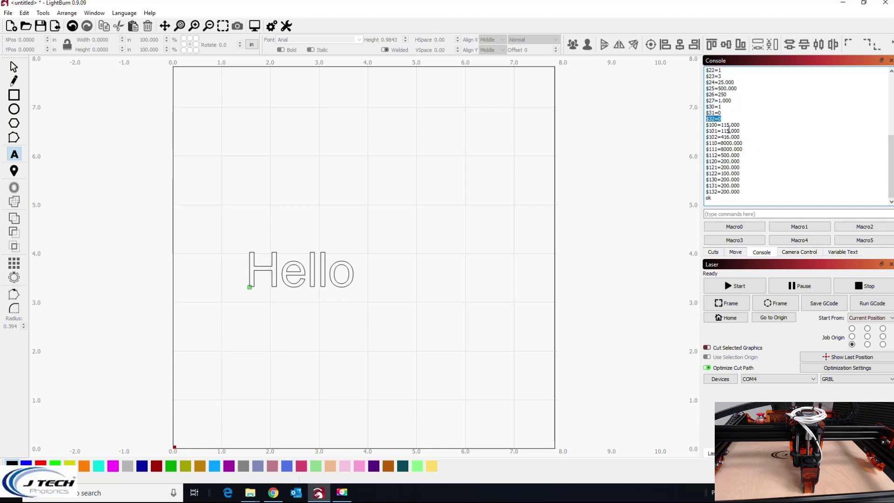
pyautogui.moveTo(727, 106); pyautogui.dragTo(691, 108)
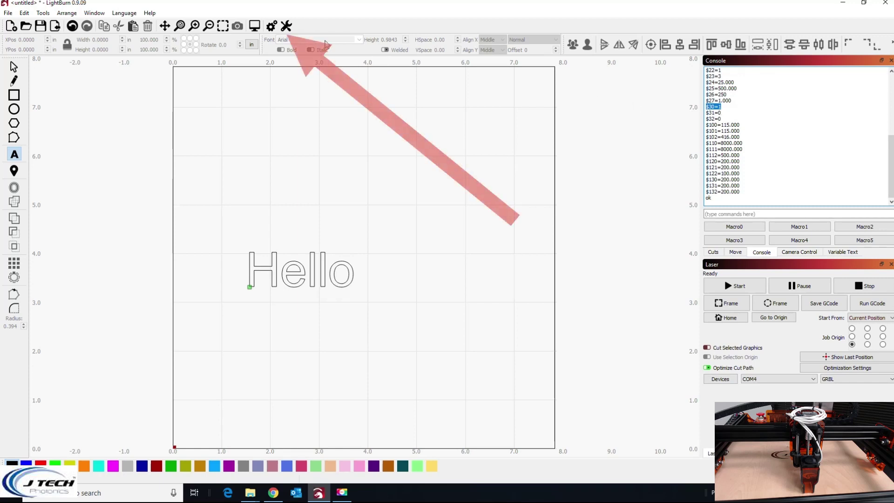
pyautogui.click(286, 26)
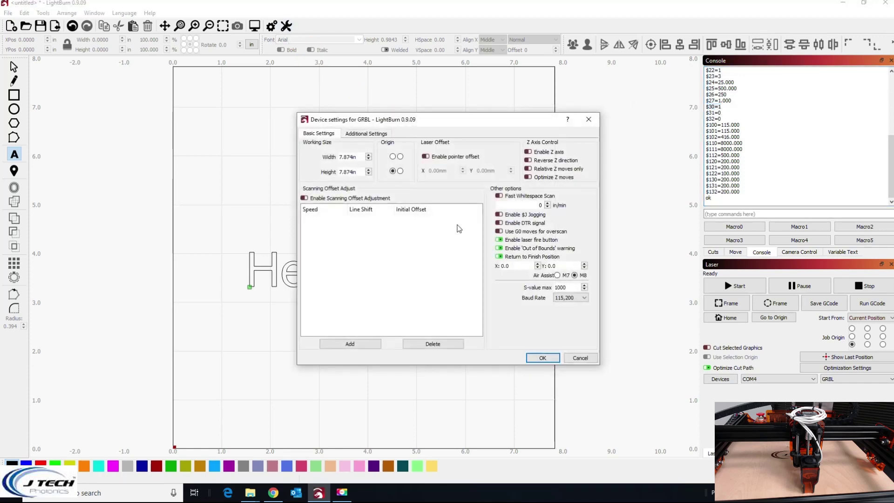
pyautogui.doubleClick(575, 288)
pyautogui.click(584, 358)
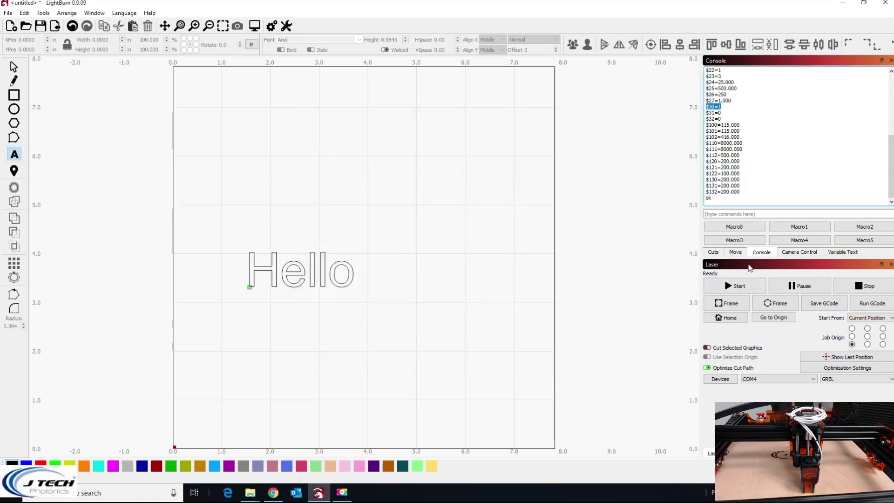
# Send $32=1 and $30=1000 to the controller from the console.
pyautogui.click(735, 215)
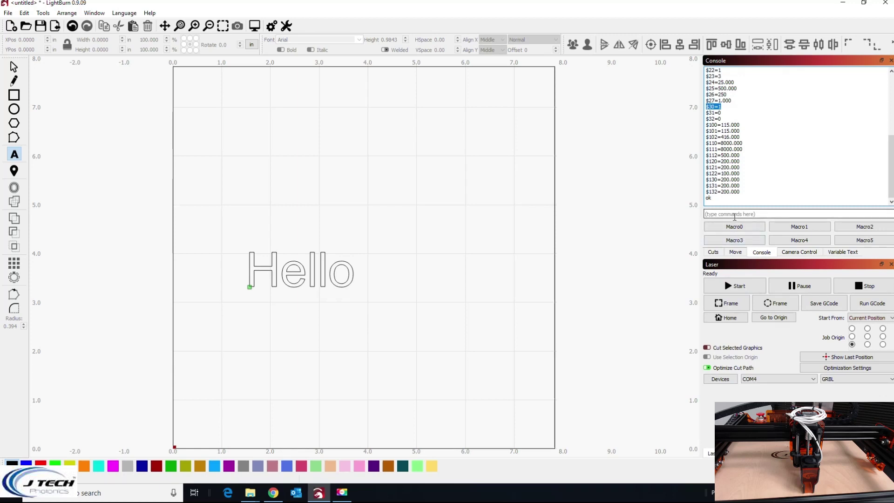
pyautogui.write('$32=1')
pyautogui.press('Return')
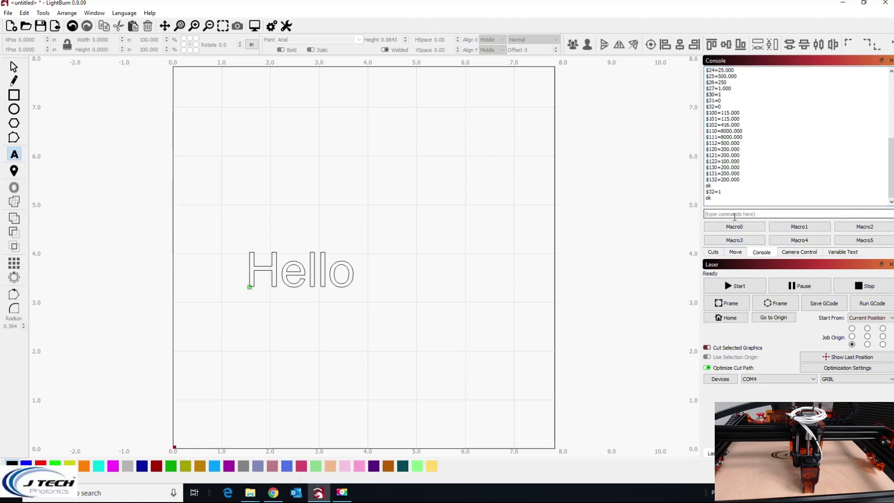
pyautogui.write('$30=1000')
pyautogui.press('Return')
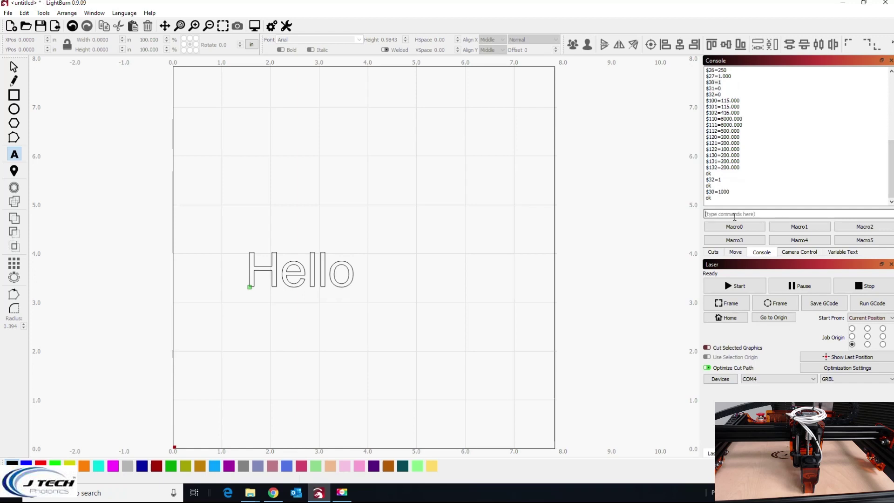
# List the GRBL settings with $$ to confirm $32=1, then open Device Settings.
pyautogui.write('$$')
pyautogui.press('Return')
pyautogui.moveTo(706, 119)
pyautogui.mouseDown()
pyautogui.moveTo(721, 119)
pyautogui.moveTo(704, 107)
pyautogui.mouseUp()
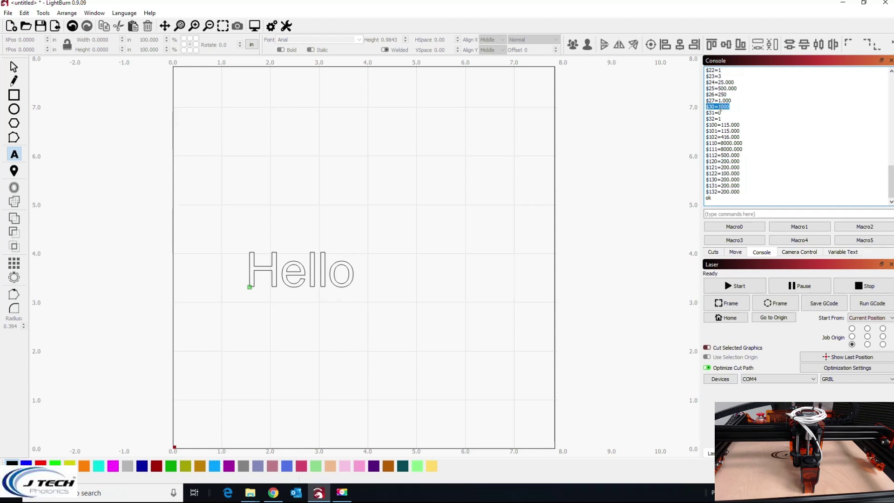
pyautogui.click(287, 26)
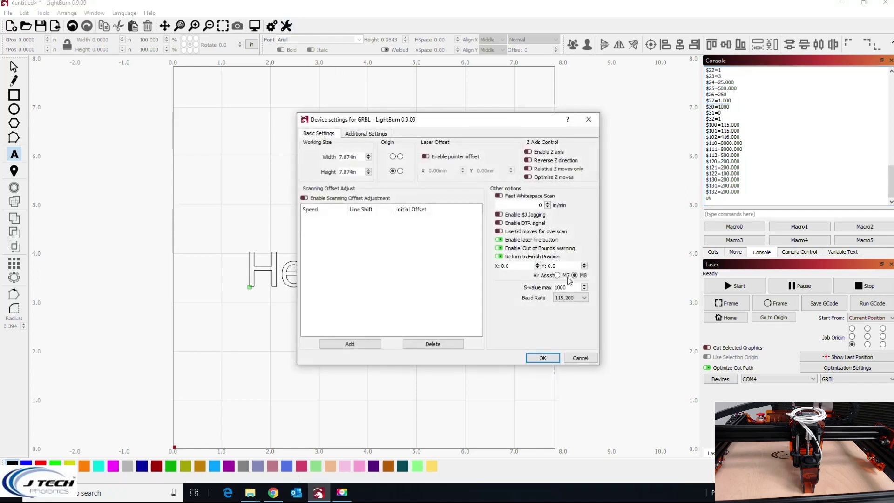
# Close Device Settings, test-fire the laser at 4.00% from the Move tab, and return to the console.
pyautogui.click(581, 358)
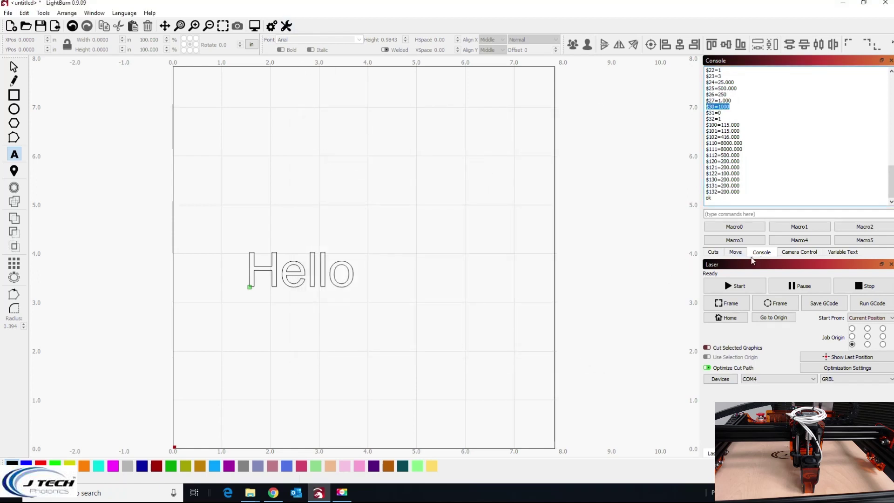
pyautogui.click(737, 253)
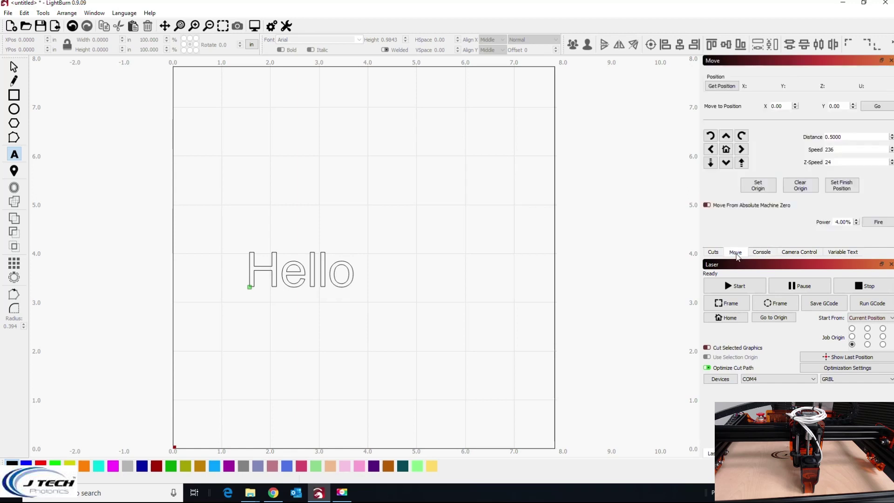
pyautogui.click(878, 223)
pyautogui.click(760, 254)
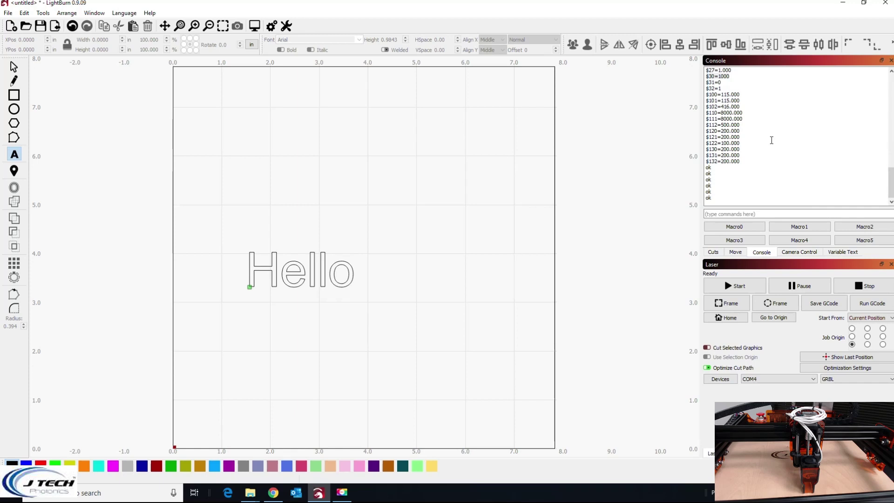
pyautogui.rightClick(734, 227)
# Create the 'Use Laser' macro sending $32=1 and $30=1000, save it, and run it.
pyautogui.doubleClick(436, 180)
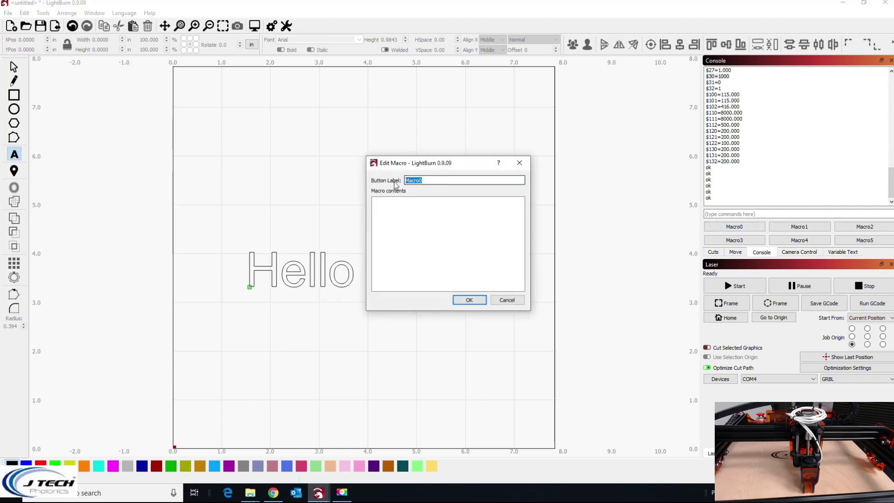
pyautogui.write('Use KLaser')
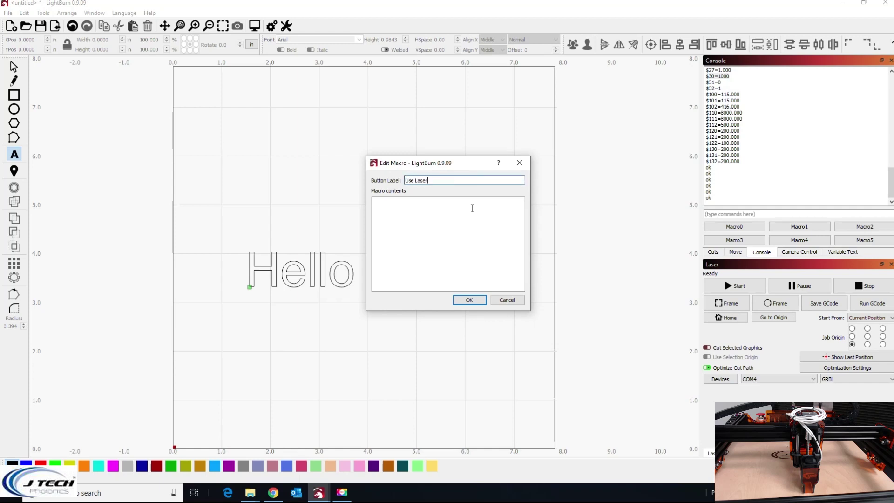
pyautogui.click(472, 208)
pyautogui.write('$32=1 ')
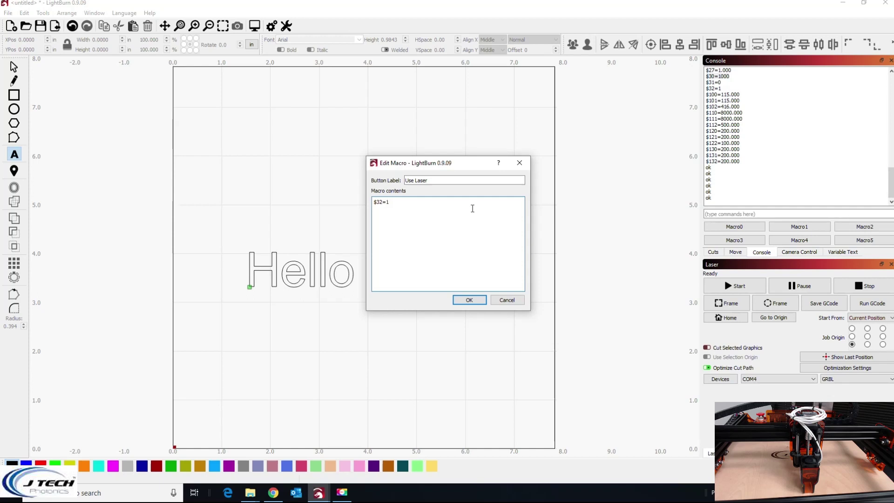
pyautogui.write('$30=1000')
pyautogui.click(478, 300)
pyautogui.click(730, 227)
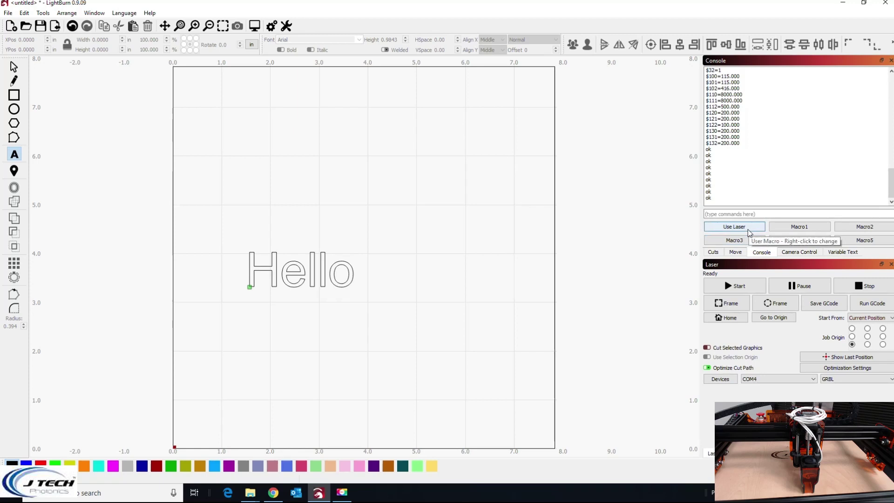
pyautogui.rightClick(782, 228)
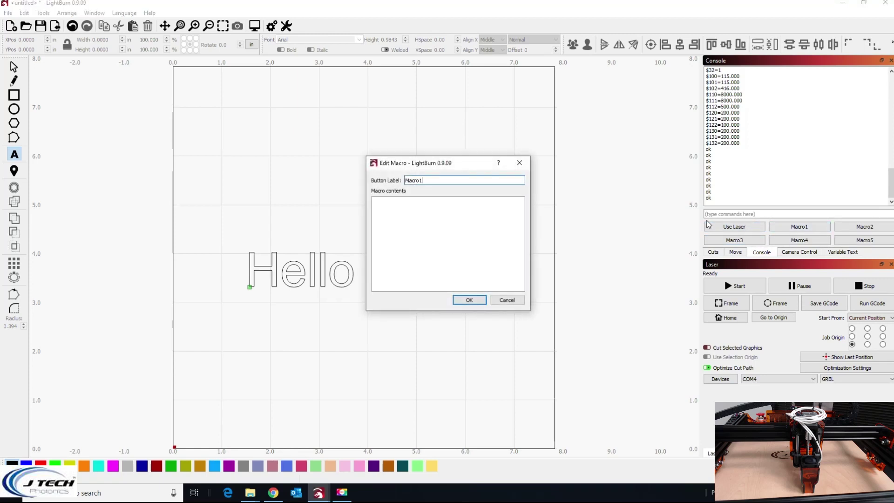
# Label the second macro 'Use CNC' with commands $32=0 and $30=1 and save it.
pyautogui.click(447, 181)
pyautogui.doubleClick(447, 180)
pyautogui.write('Use CNC')
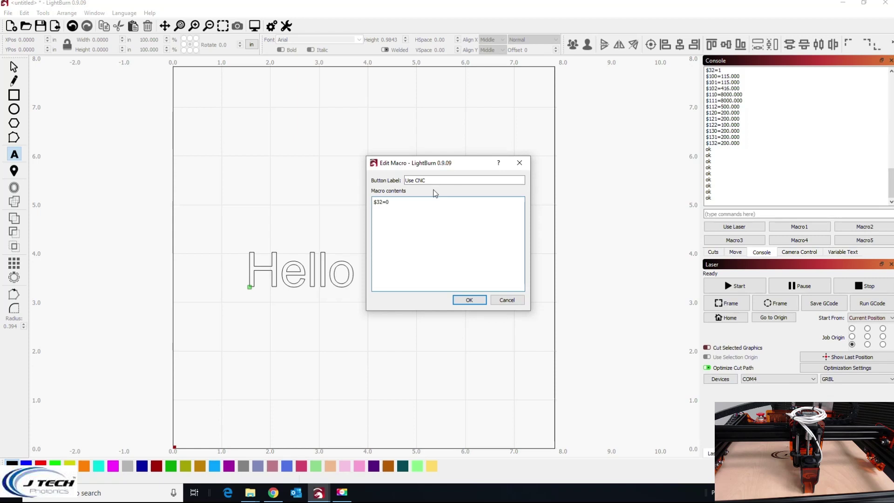
pyautogui.press('Return')
pyautogui.click(470, 300)
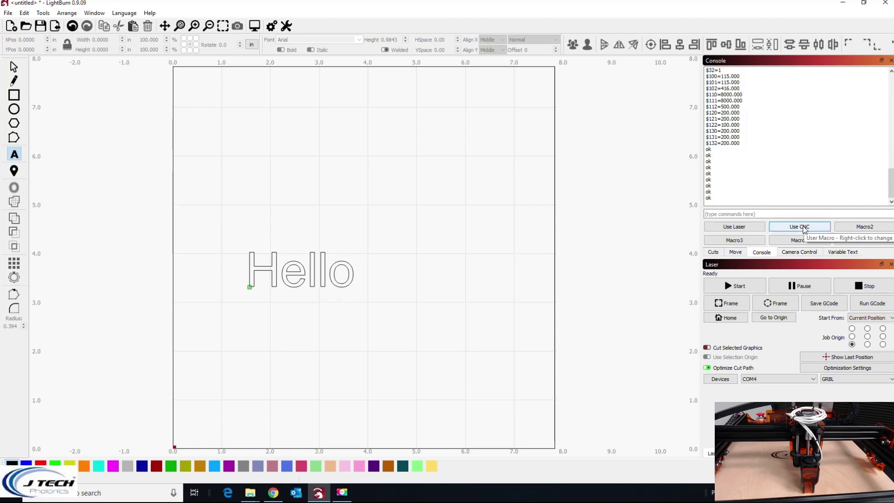
# Run the Use Laser macro and review its commands without changing them.
pyautogui.click(746, 230)
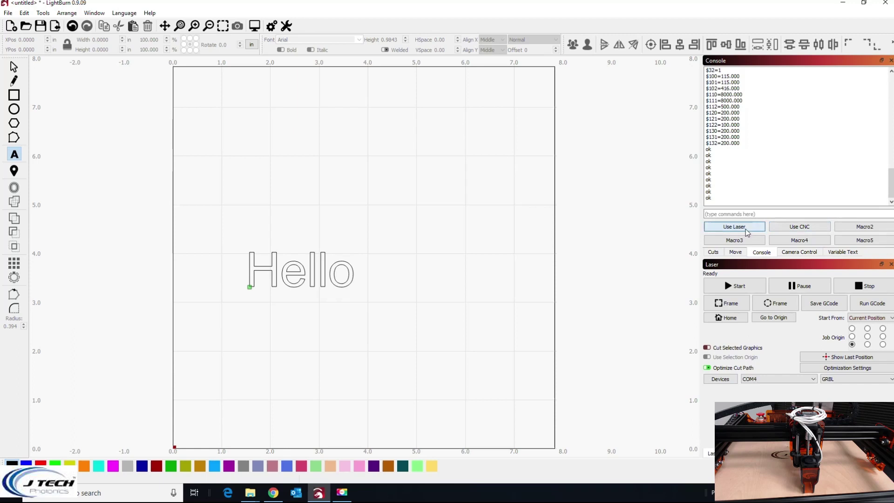
pyautogui.rightClick(746, 231)
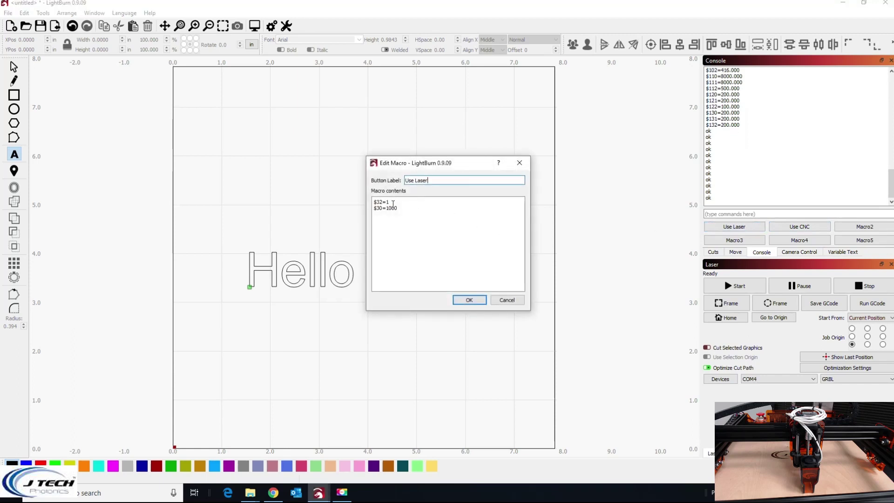
pyautogui.click(518, 301)
# Confirm the device's S-value max is 1000 in GRBL Device Settings, then close it unchanged.
pyautogui.click(286, 26)
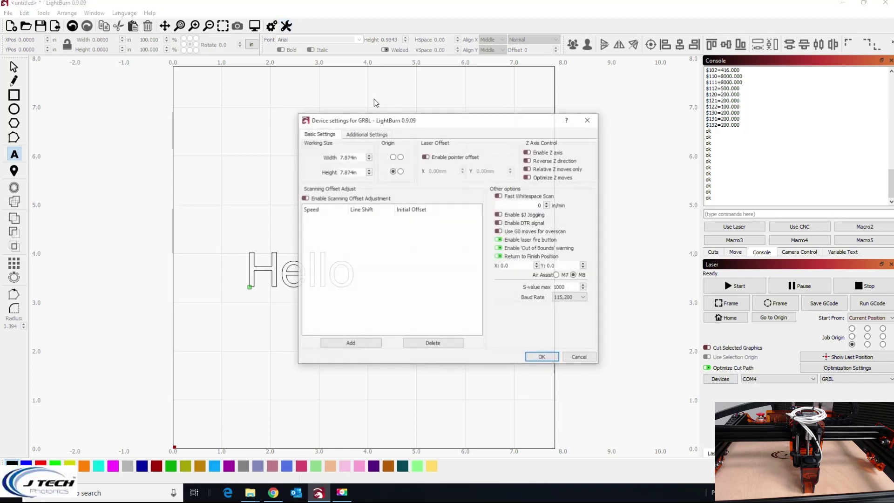
pyautogui.doubleClick(561, 287)
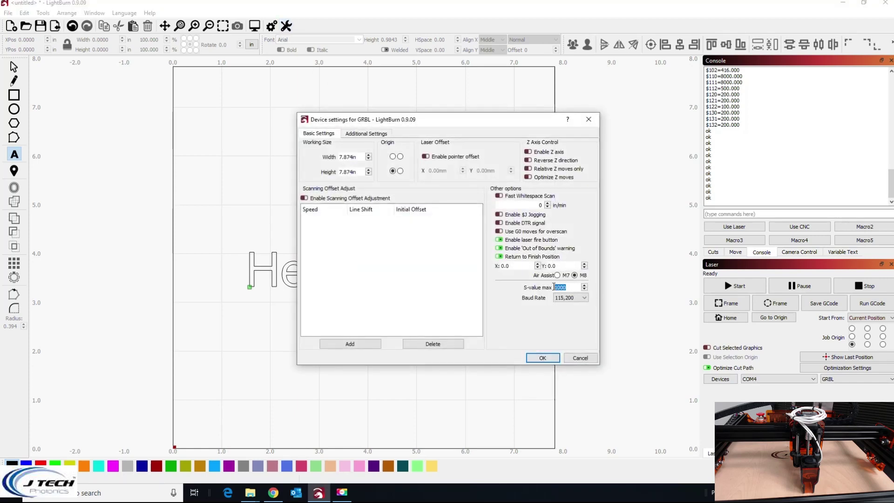
pyautogui.click(579, 357)
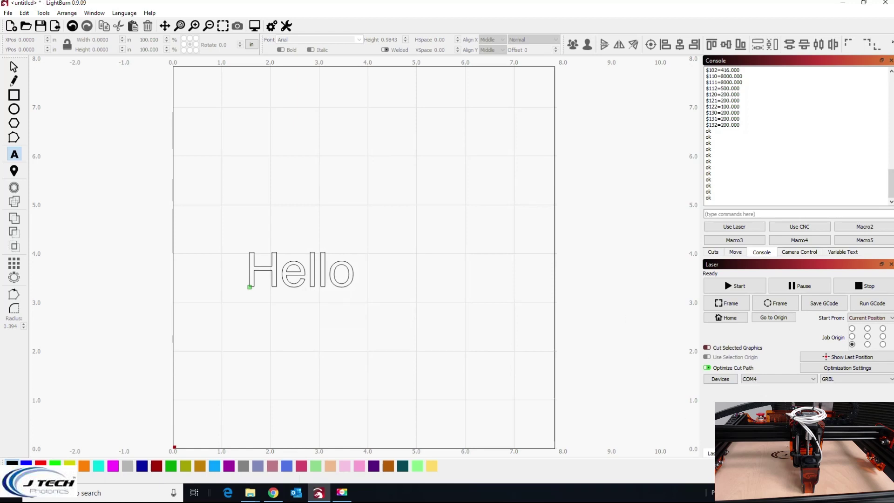